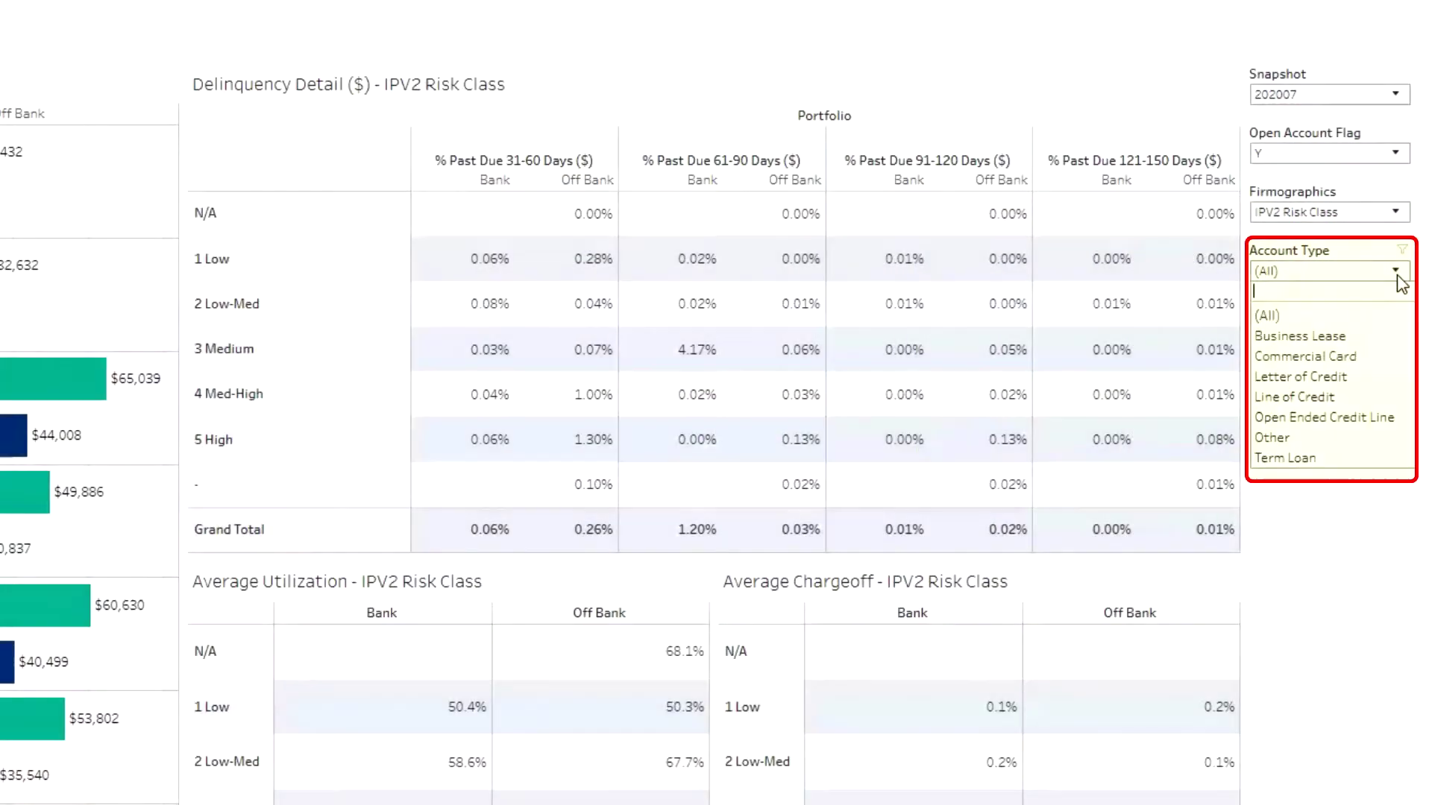
# Filter the dashboard to Commercial Card accounts.
pyautogui.click(1340, 359)
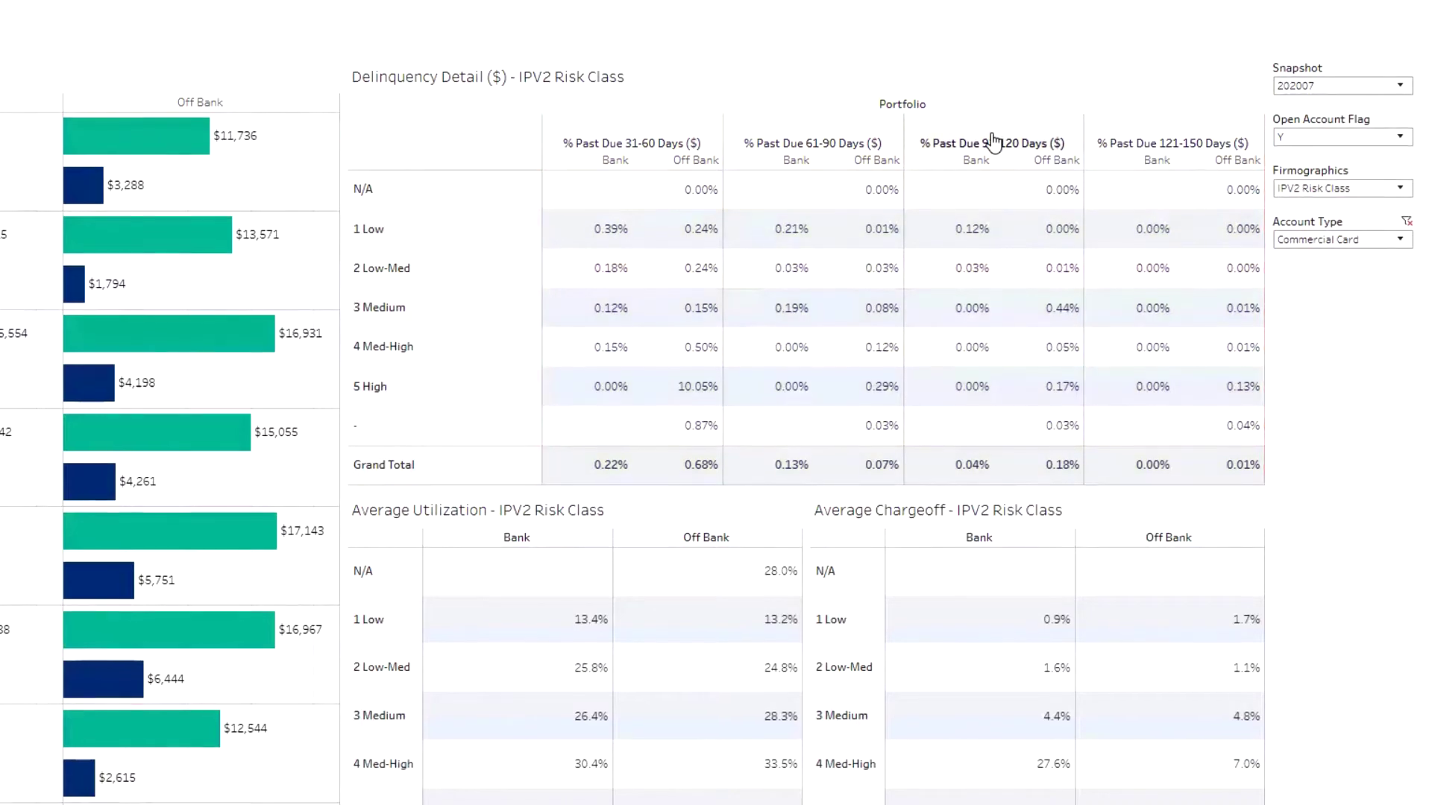
pyautogui.scroll(-2, 958, 272)
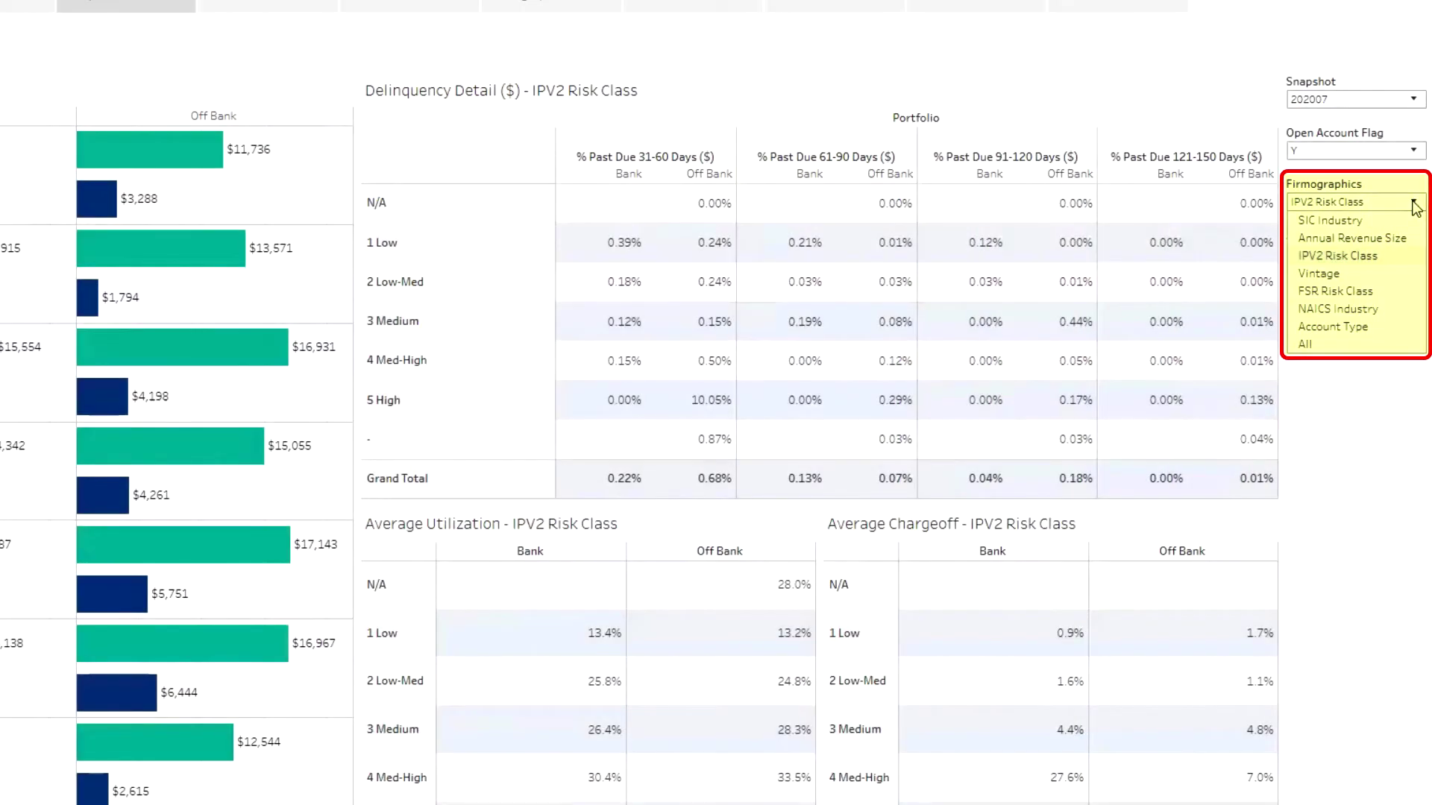
# Choose SIC Industry as the Firmographics breakdown.
pyautogui.click(1333, 220)
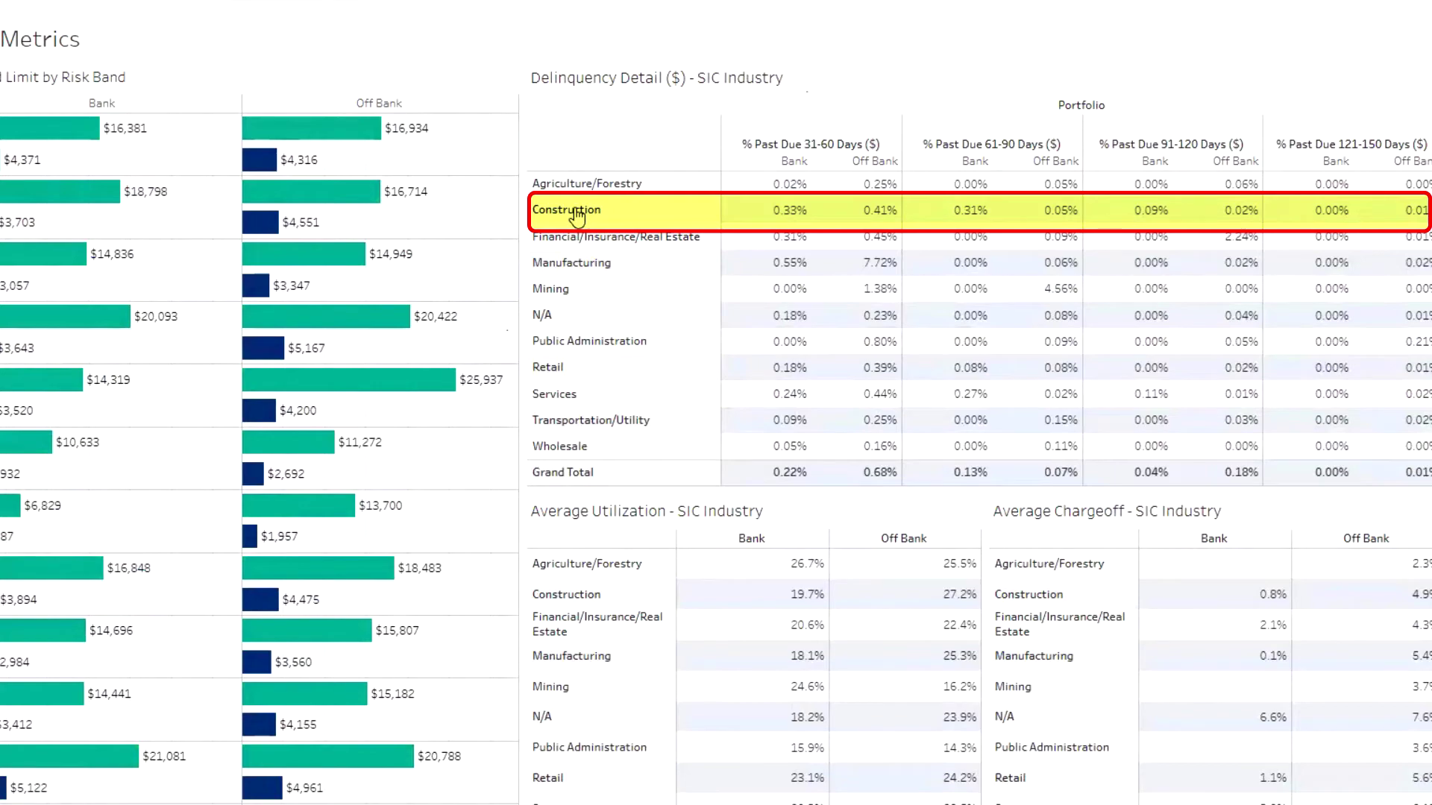
# Highlight Construction and Retail together in the industry comparison.
pyautogui.click(573, 216)
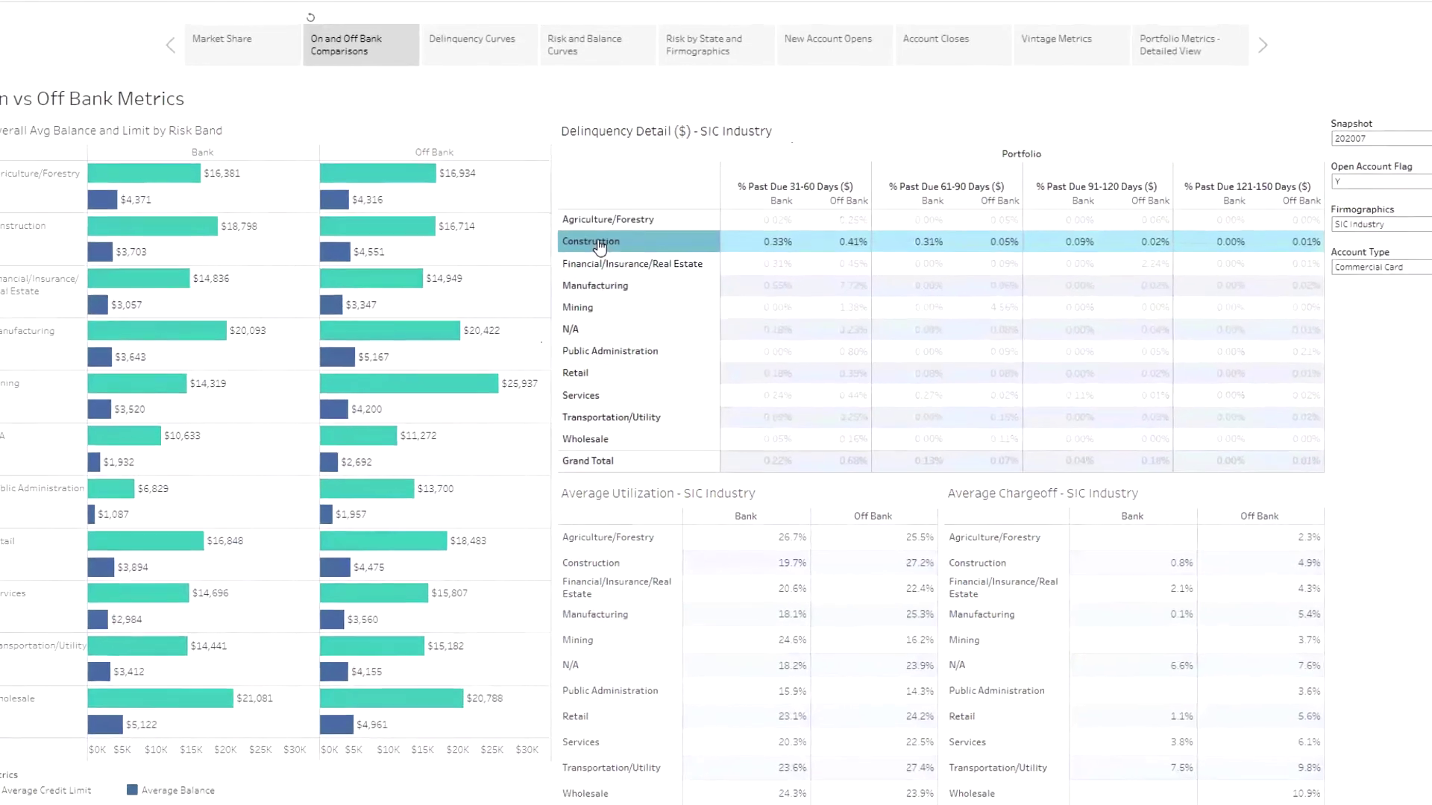
pyautogui.keyDown('ctrl'); pyautogui.click(592, 378); pyautogui.keyUp('ctrl')
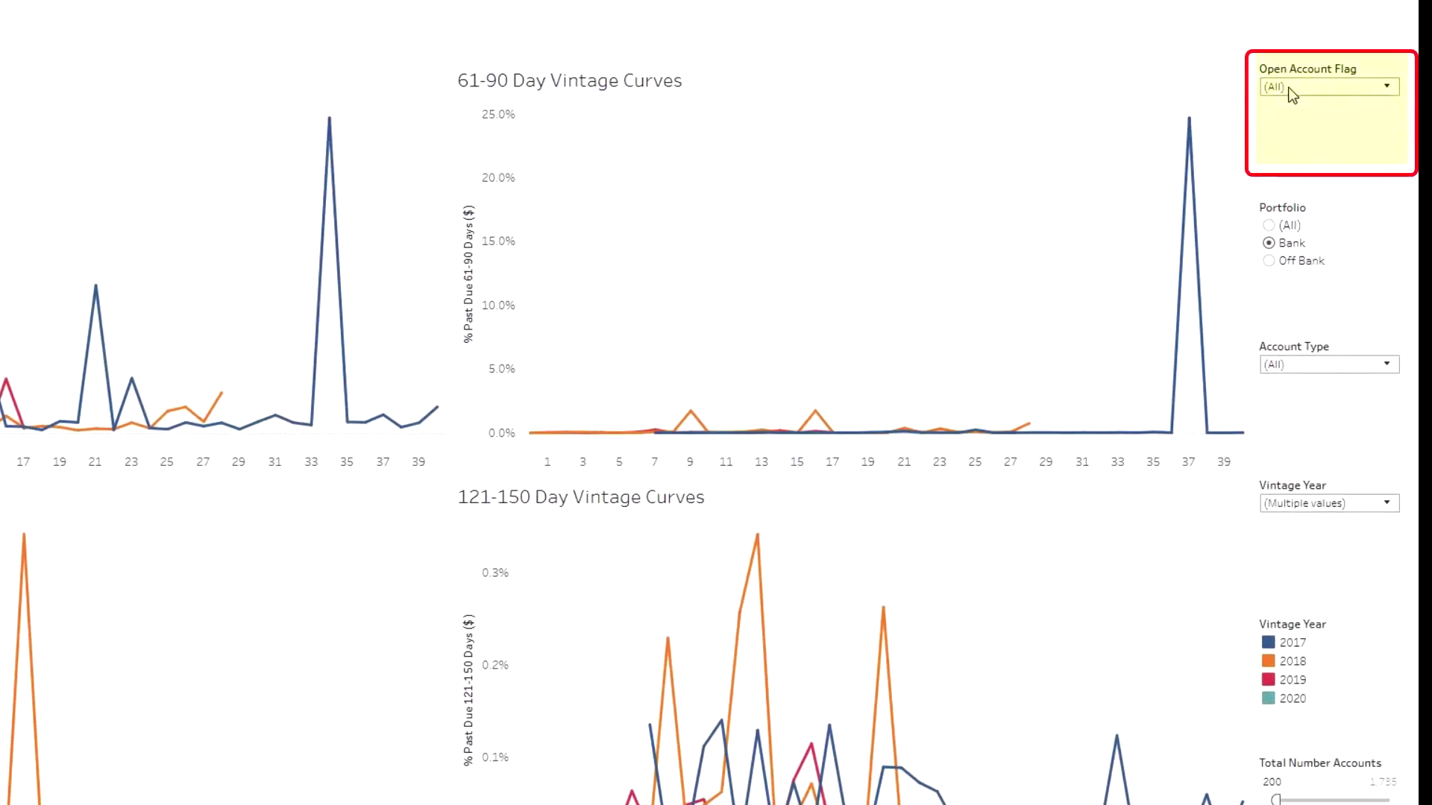
# Keep Open Account Flag at (All) and set Portfolio to (All).
pyautogui.click(1298, 91)
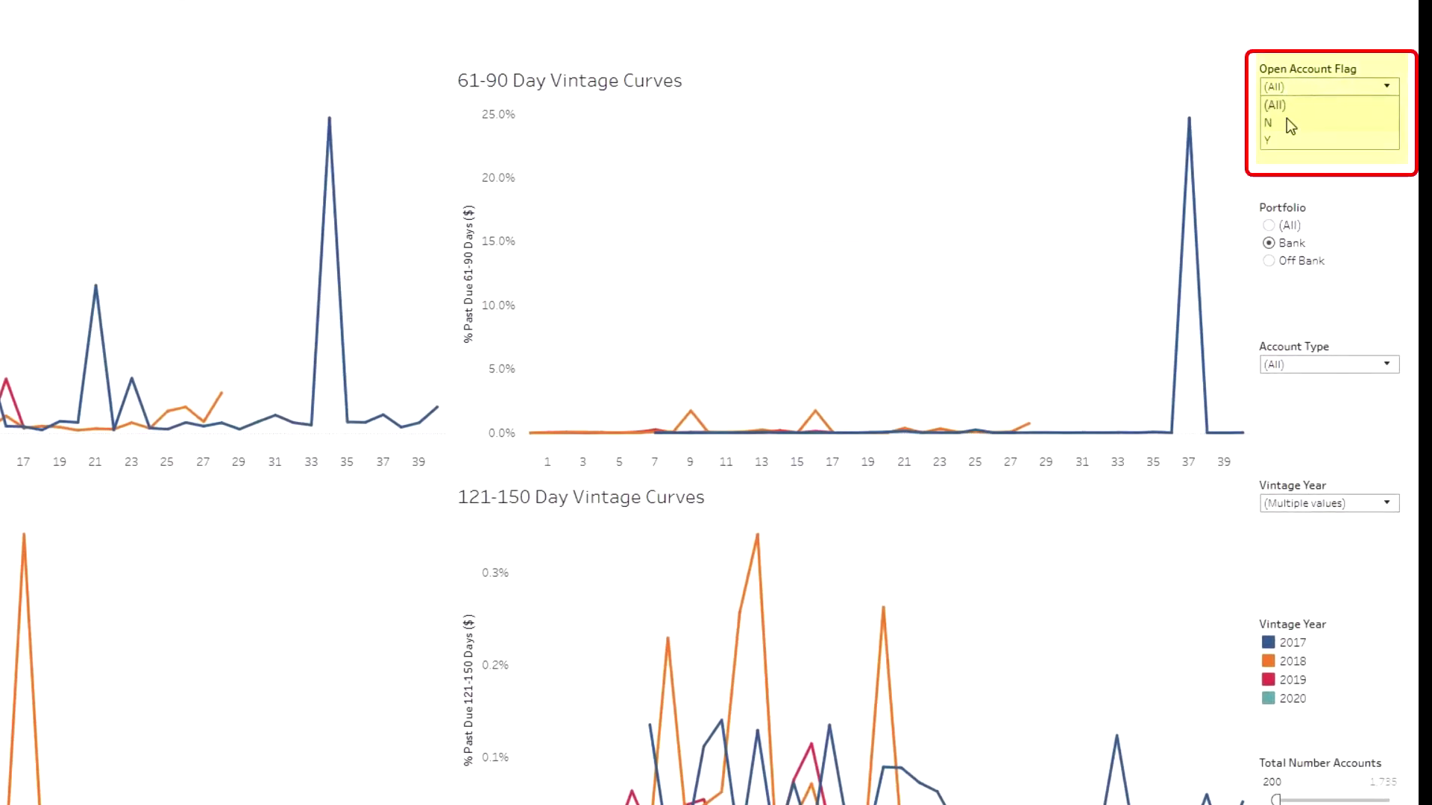
pyautogui.click(1274, 104)
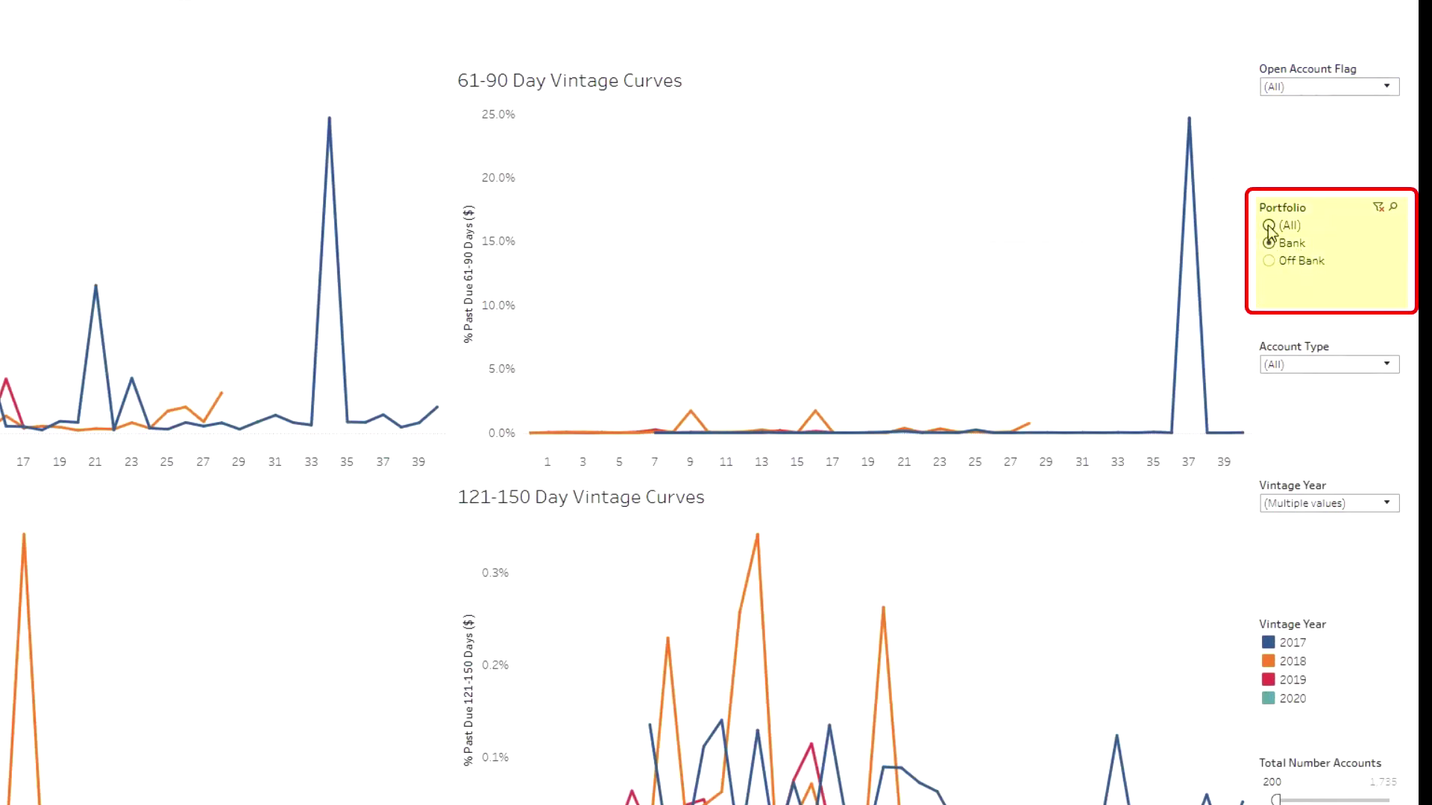
pyautogui.click(1270, 226)
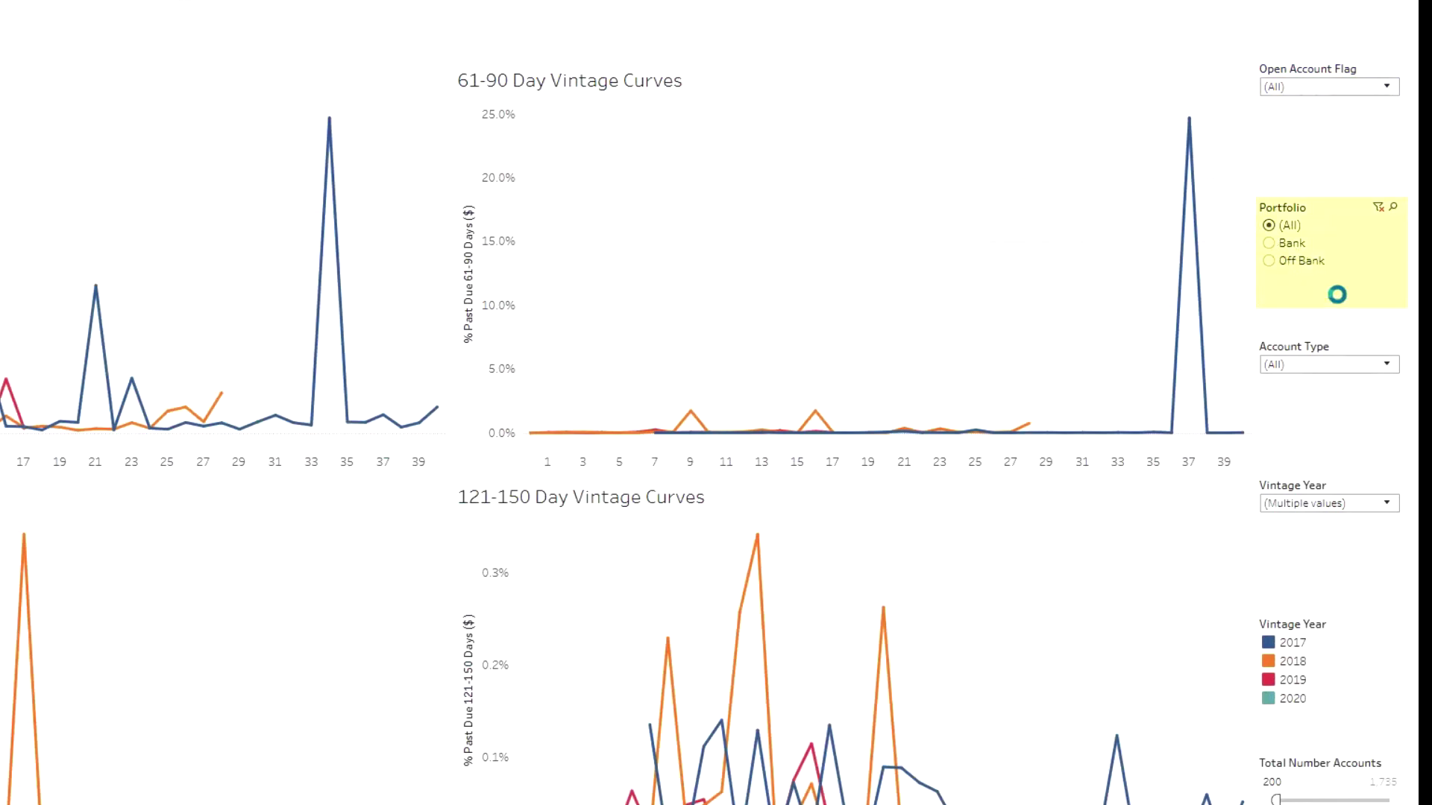